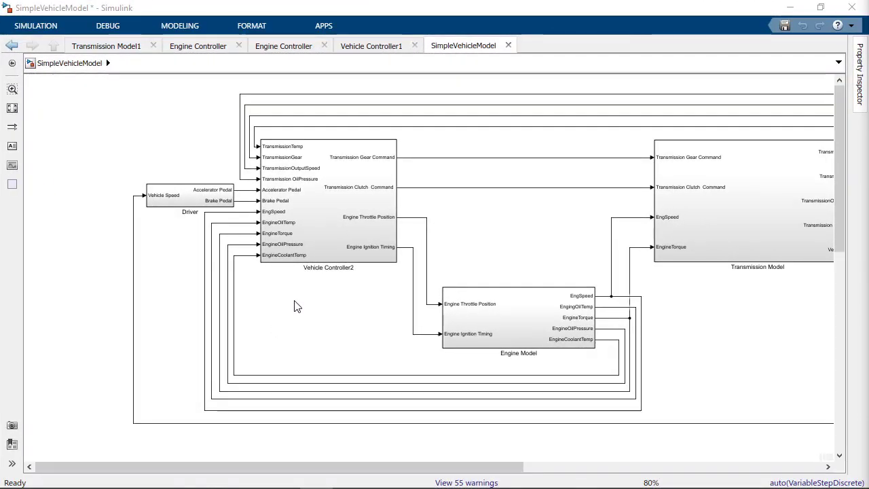
Point out Vehicle Controller2 and Engine Model, then open the Engine Model subsystem.
click(565, 320)
click(570, 279)
click(392, 176)
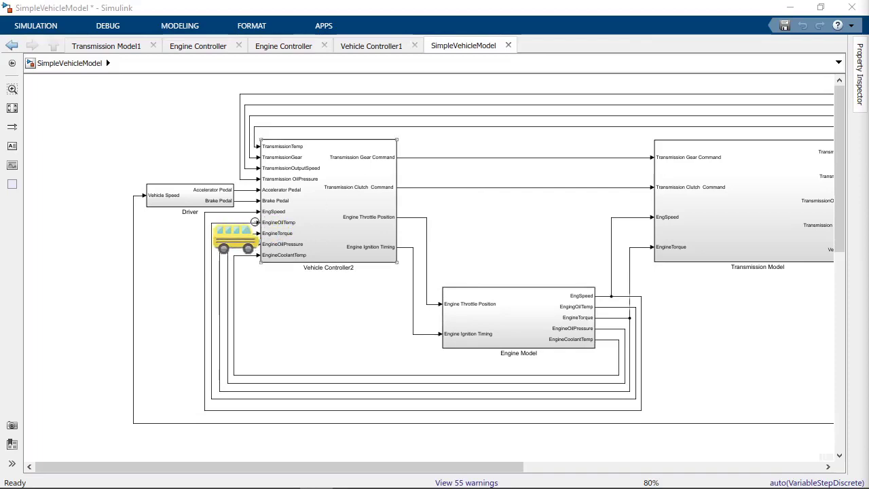
click(272, 407)
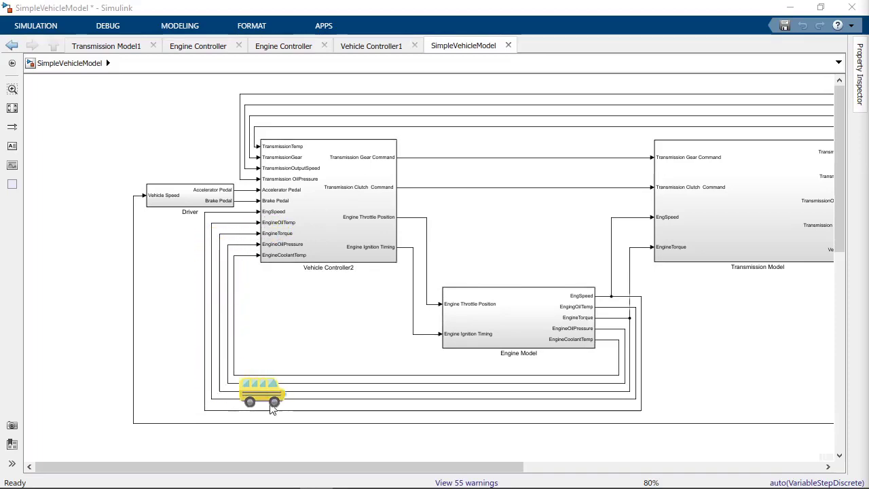
double_click(582, 314)
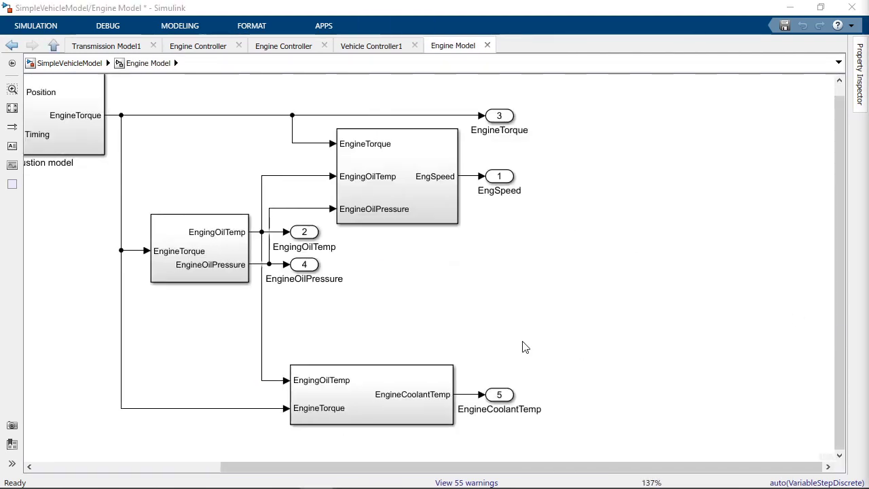
Insert a Bus Creator with the 'Bus c' quick search and set its number of inputs to 4.
double_click(535, 266)
text(Bus c)
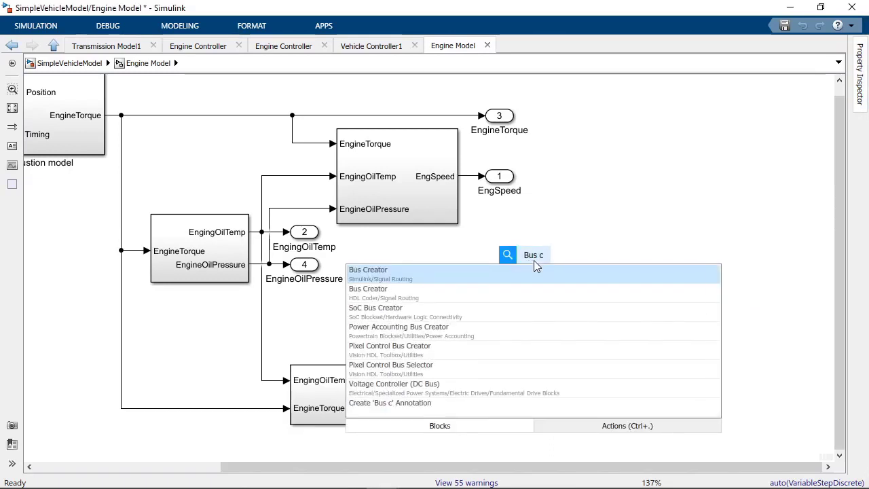
key(Return)
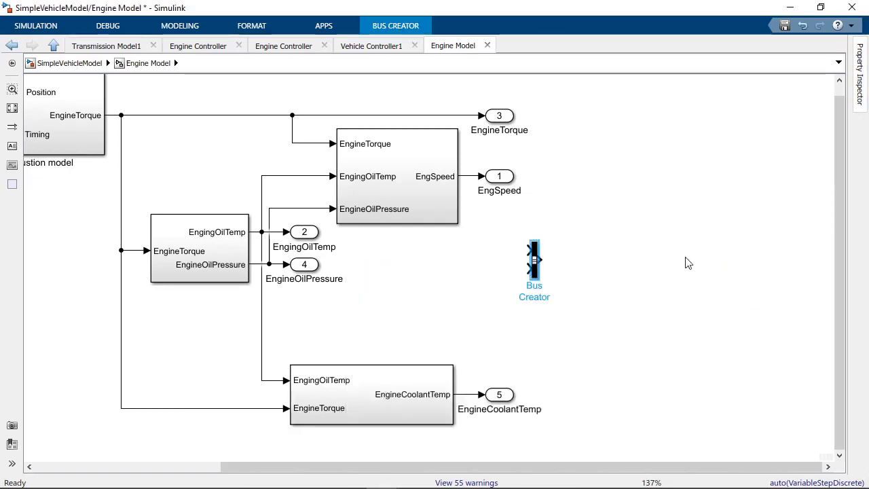
click(703, 265)
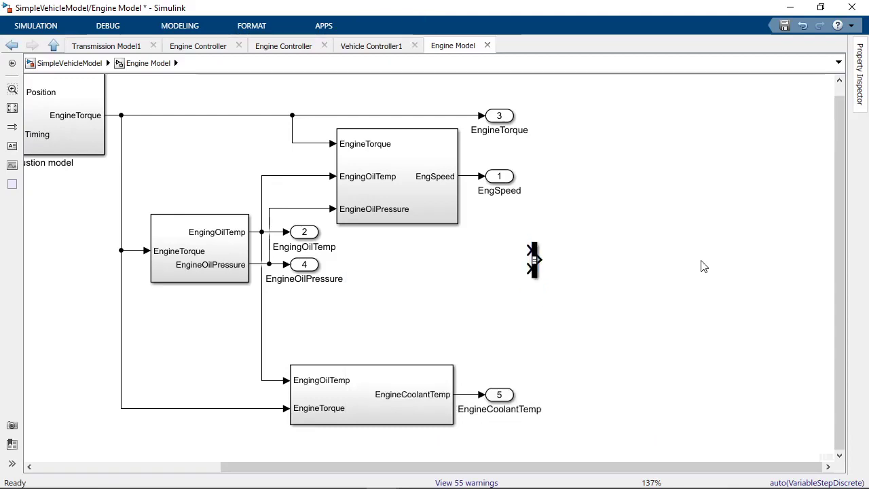
click(536, 265)
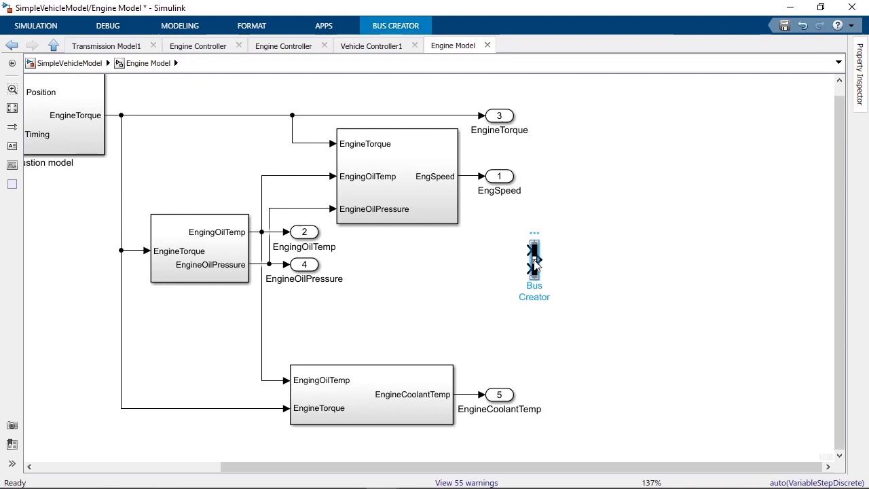
double_click(536, 265)
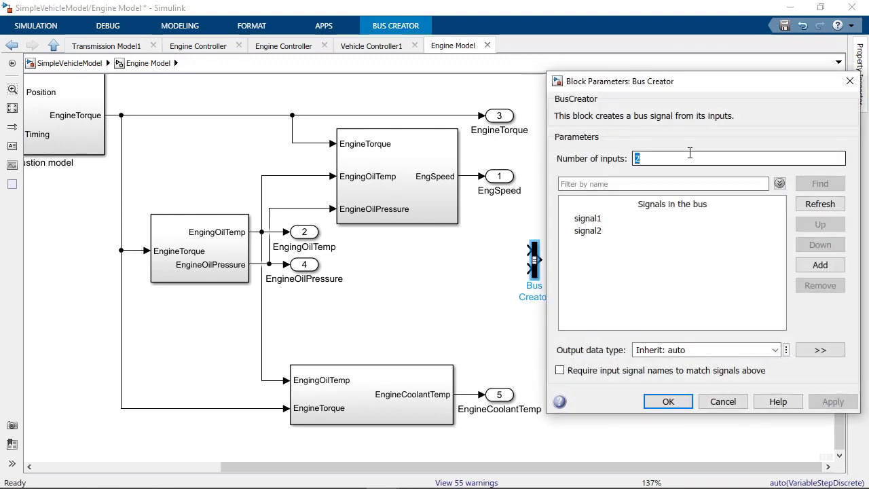
text(4)
key(Return)
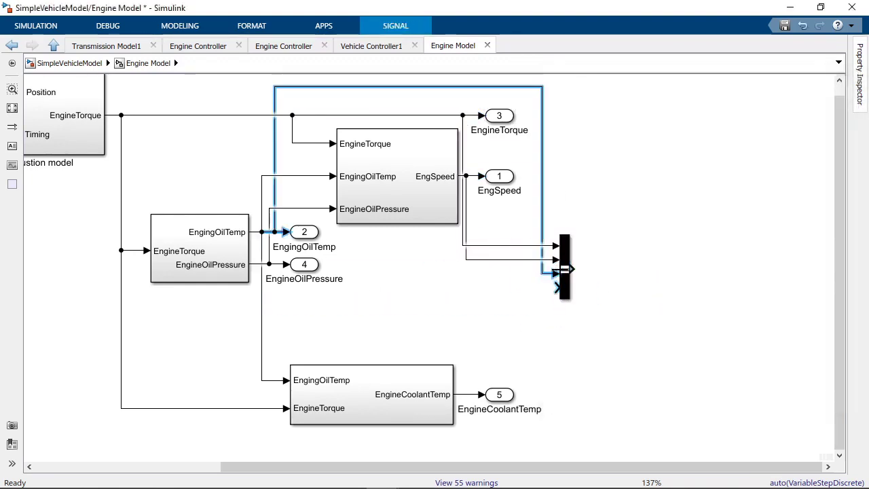
Wire EngineOilPressure to the fourth bus input and branch EngineCoolantTemp into the Bus Creator.
drag(558, 287, 255, 275)
click(543, 319)
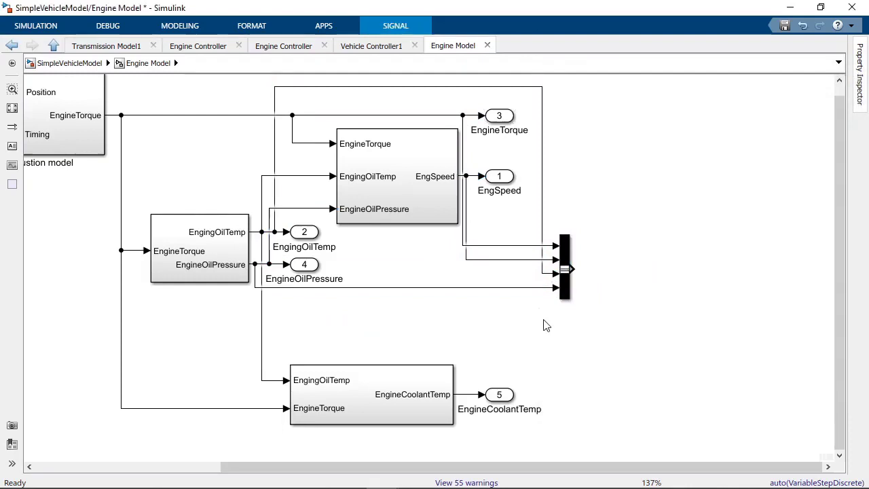
drag(472, 392, 639, 312)
click(557, 317)
click(567, 299)
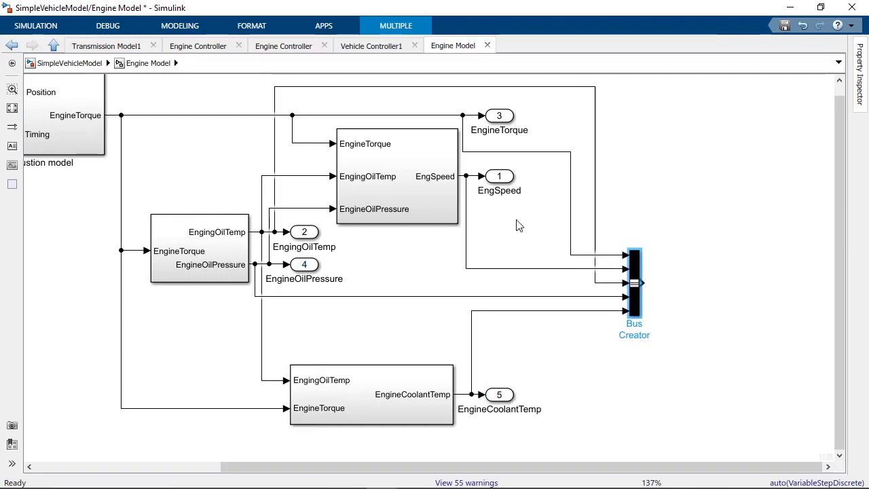
click(496, 87)
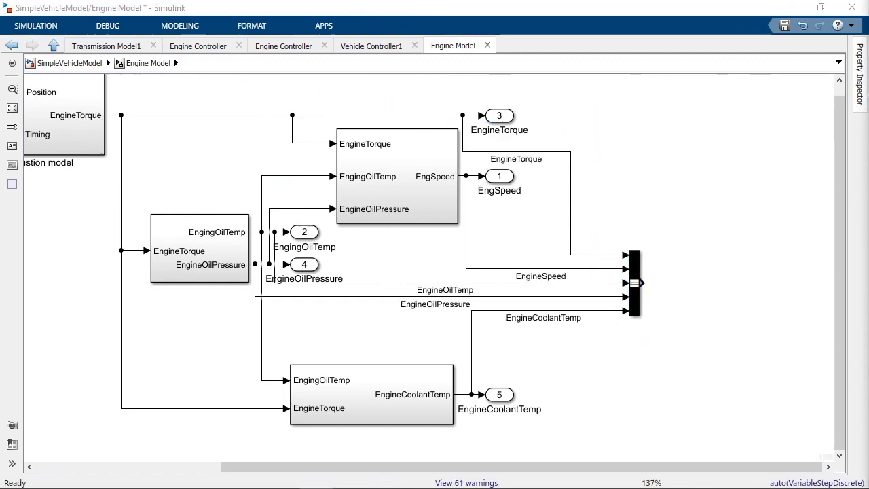
Check that the Bus Creator's signal list holds all five engine signals.
click(634, 307)
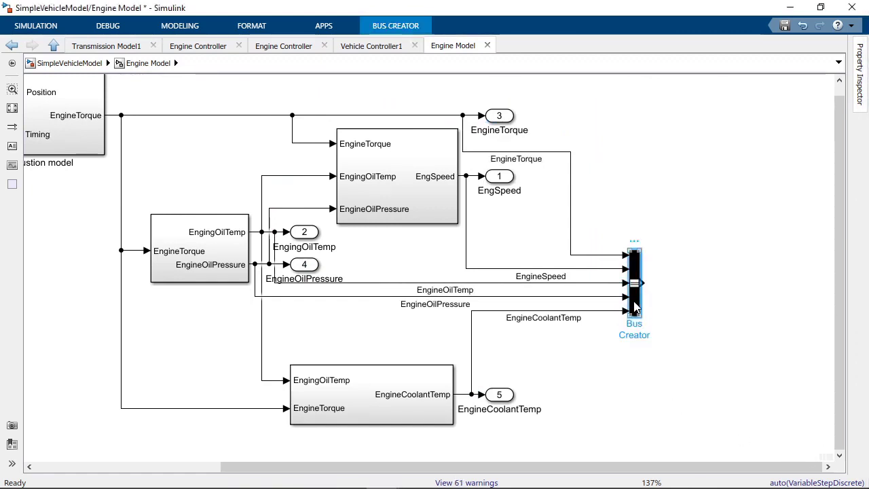
double_click(634, 307)
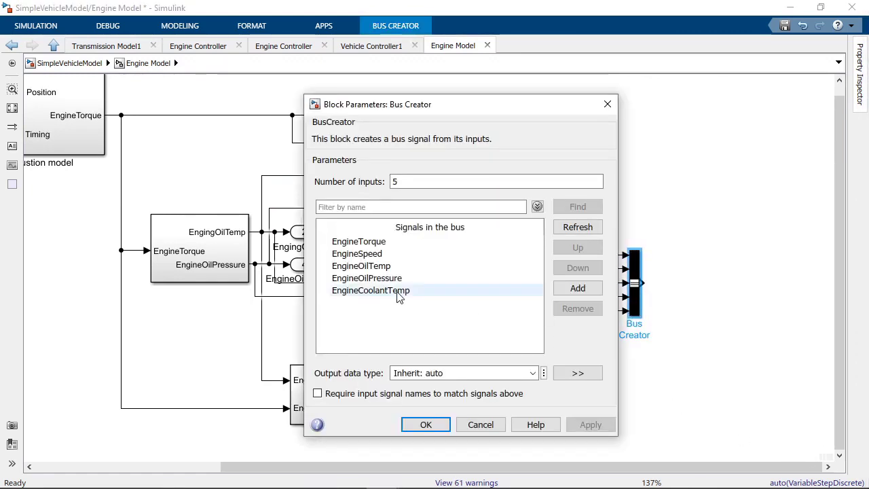
drag(383, 307, 353, 249)
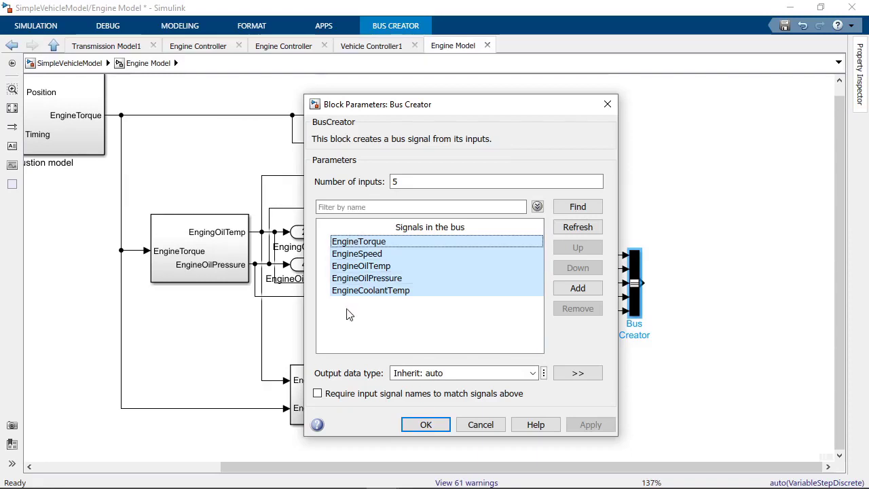
click(426, 425)
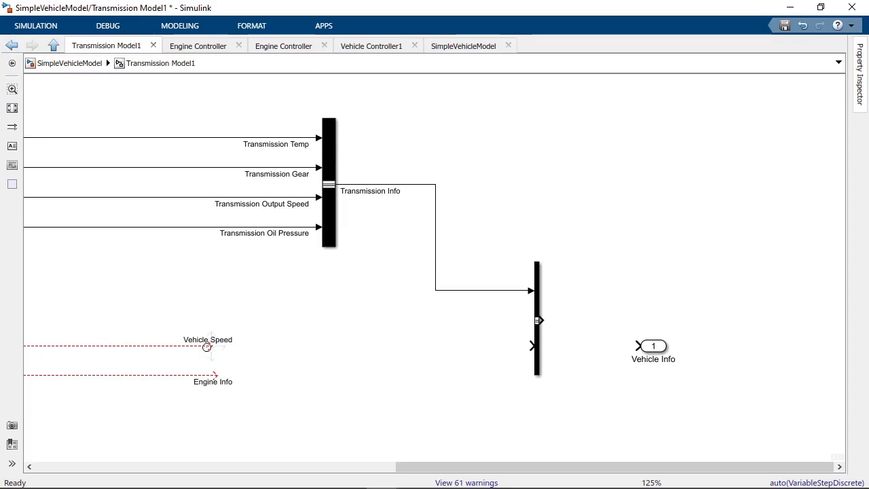
Connect Vehicle Speed and Engine Info to the Bus Creator's inputs.
drag(207, 347, 531, 346)
click(201, 367)
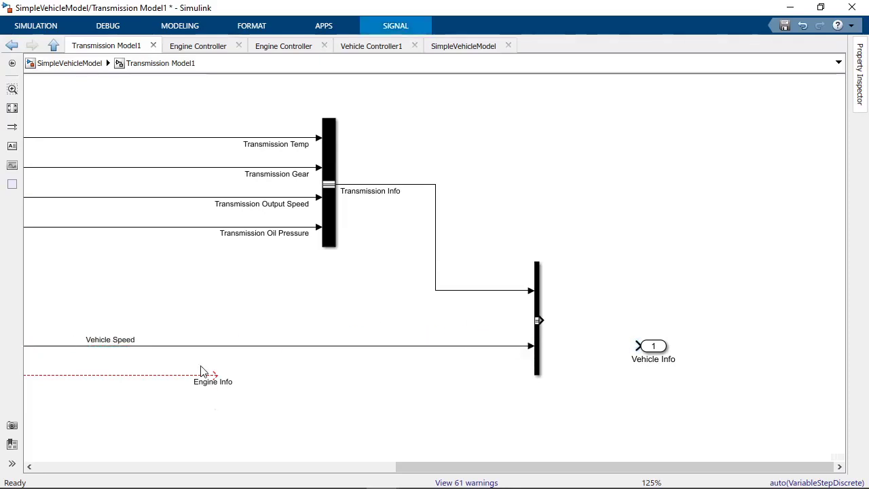
drag(214, 376, 531, 359)
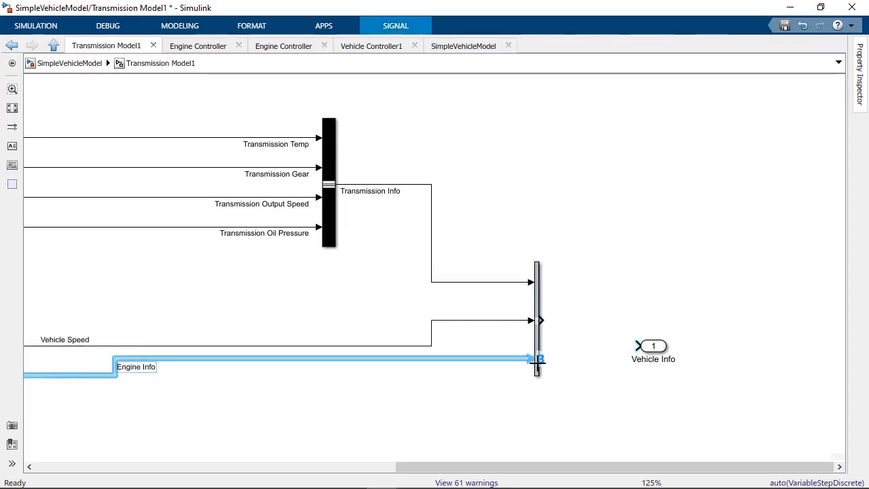
click(580, 430)
Wire the bus to the Vehicle Info outport, update the diagram, and route it to Vehicle Controller3 and Driver2.
drag(540, 320, 642, 355)
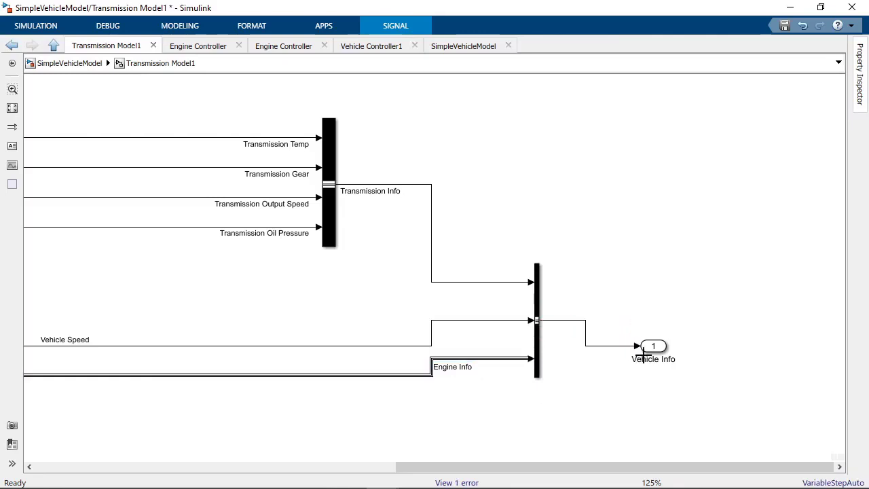
key(ctrl+d)
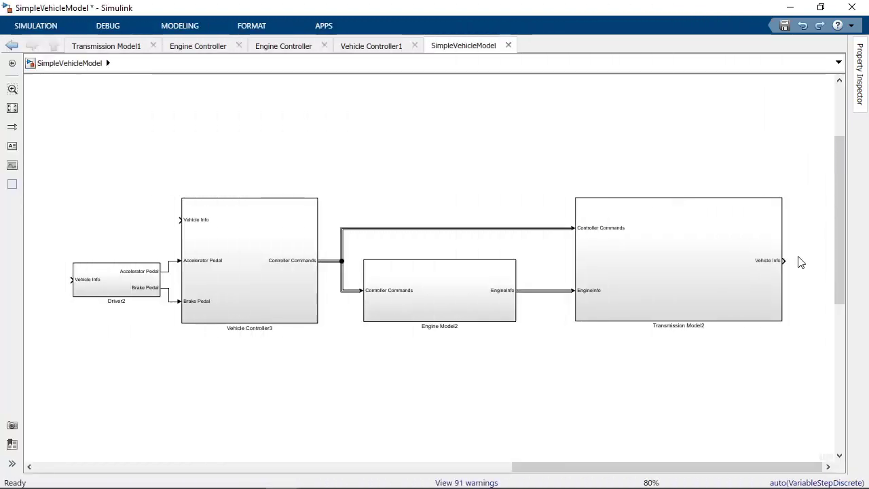
drag(801, 262, 180, 219)
drag(170, 190, 71, 279)
Zoom in and pan the top-level diagram to bring Vehicle Controller3 into view.
click(94, 246)
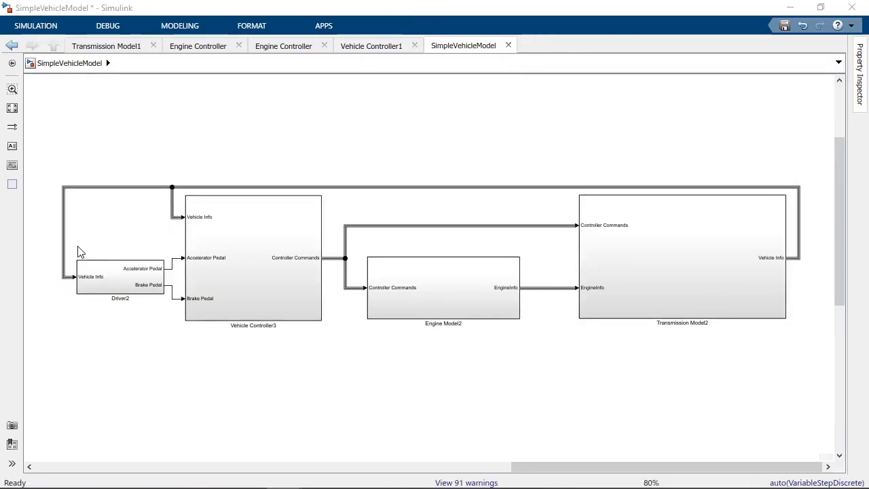
scroll(156, 246, up, 2)
scroll(156, 246, up, 3)
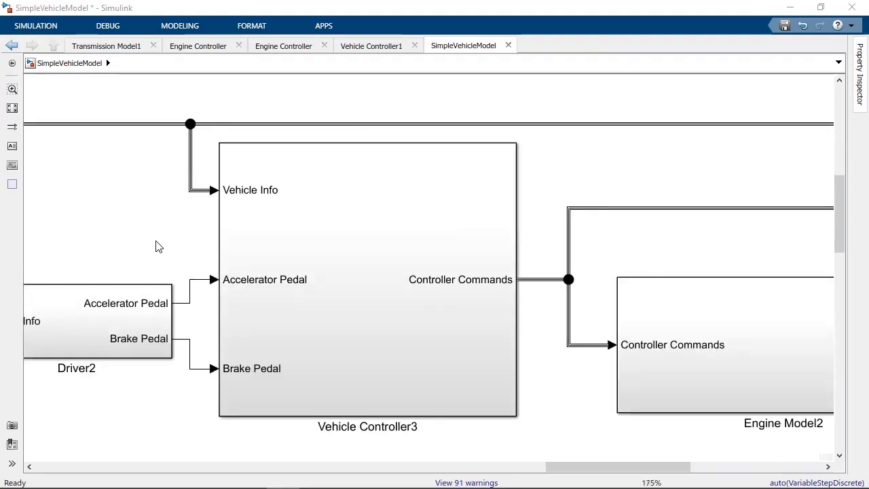
drag(156, 235, 296, 239)
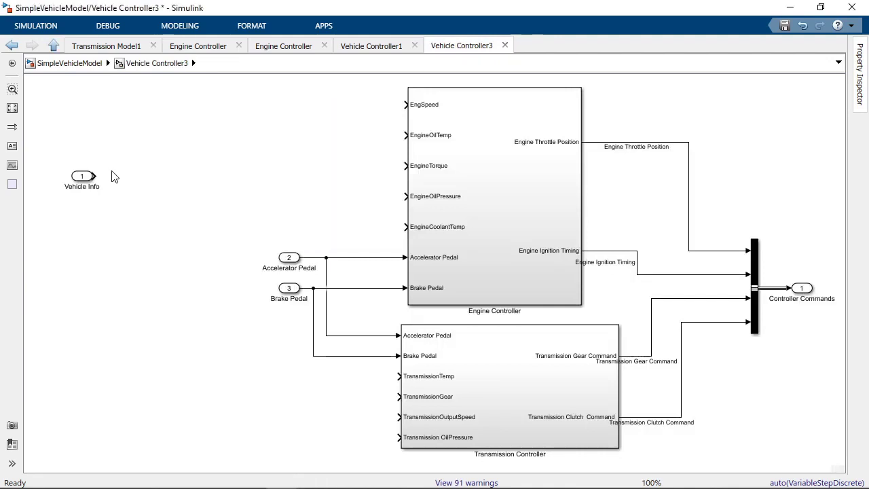
Insert a Bus Selector with 'bus se' and connect Vehicle Info to its input.
double_click(133, 182)
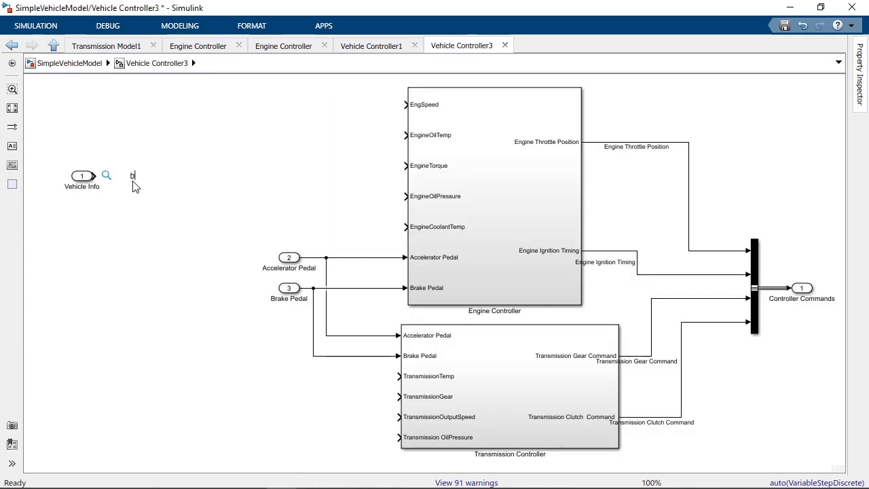
text(bus se)
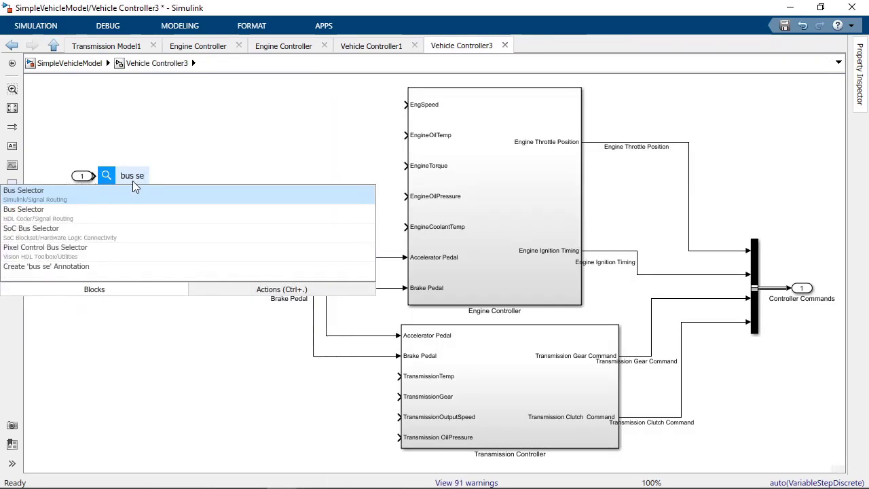
key(Return)
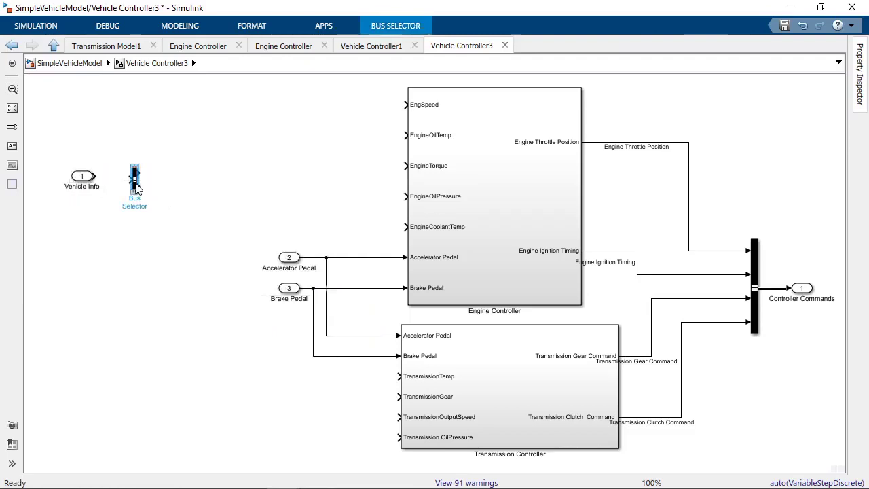
drag(136, 186, 111, 185)
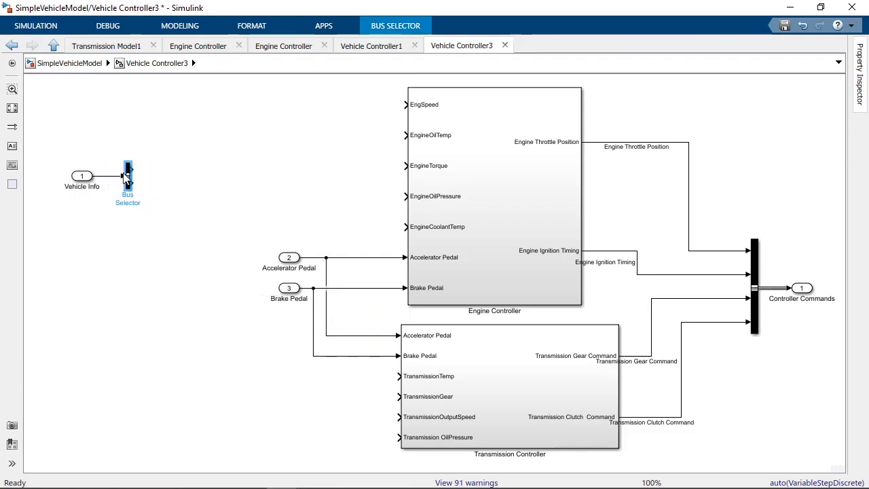
Replace the Bus Selector's placeholder outputs with the five Engine Info signals.
double_click(128, 178)
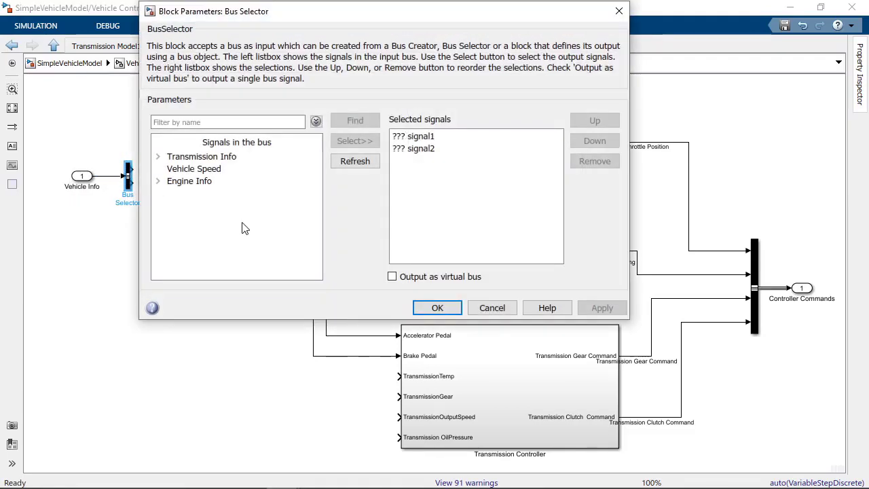
click(452, 136)
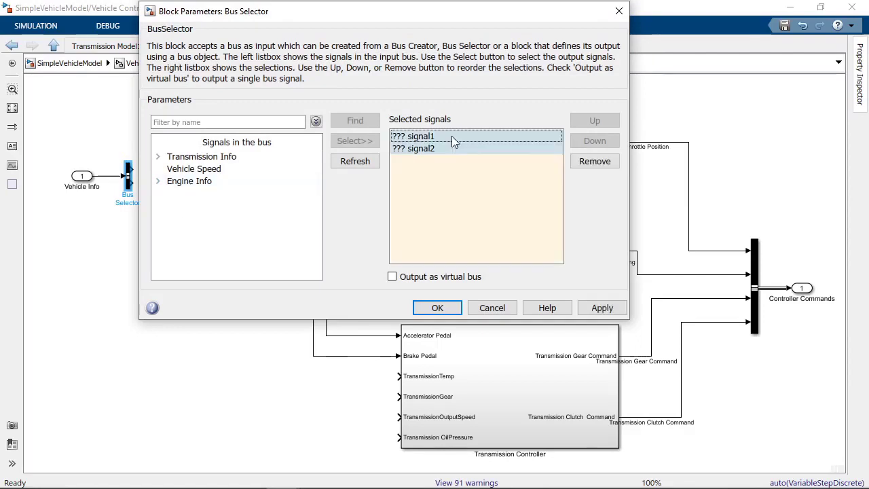
click(595, 161)
click(158, 182)
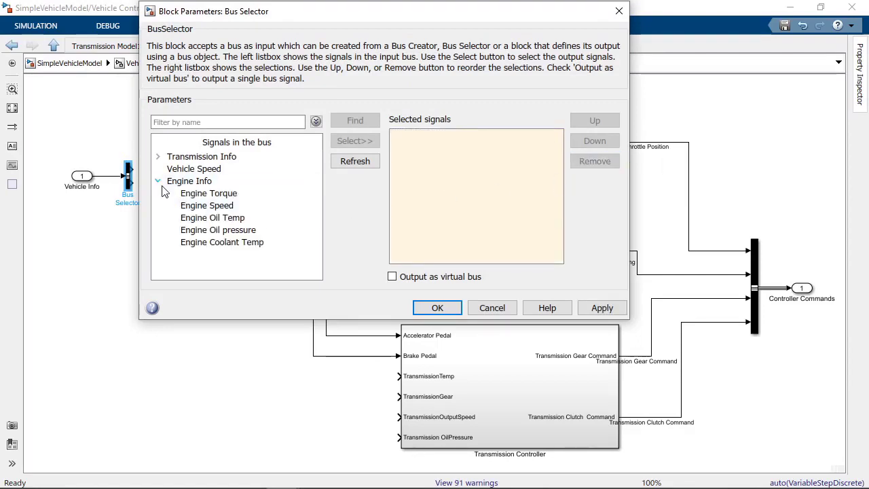
drag(217, 248, 219, 193)
click(355, 141)
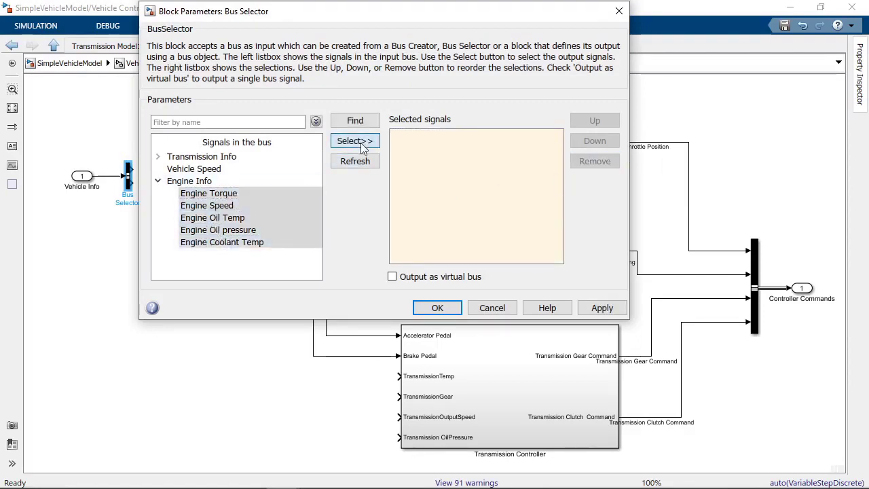
click(442, 305)
Enlarge the Bus Selector and wire its five outputs into Engine Controller.
drag(130, 163, 136, 127)
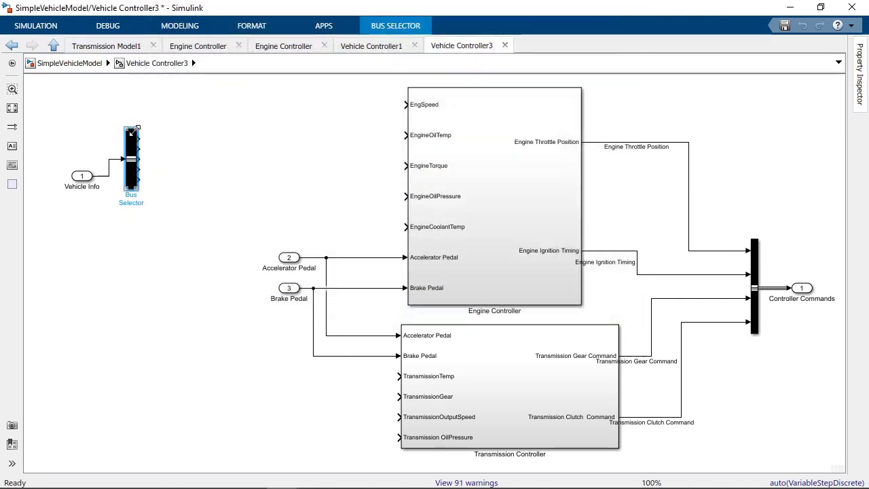
ctrl+click(499, 212)
click(131, 177)
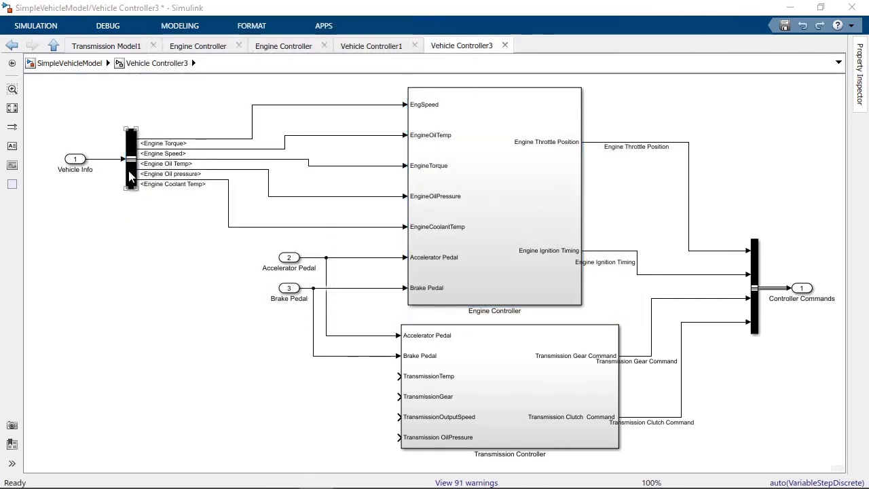
Add the whole Transmission Info bus as an extra Bus Selector output.
double_click(136, 146)
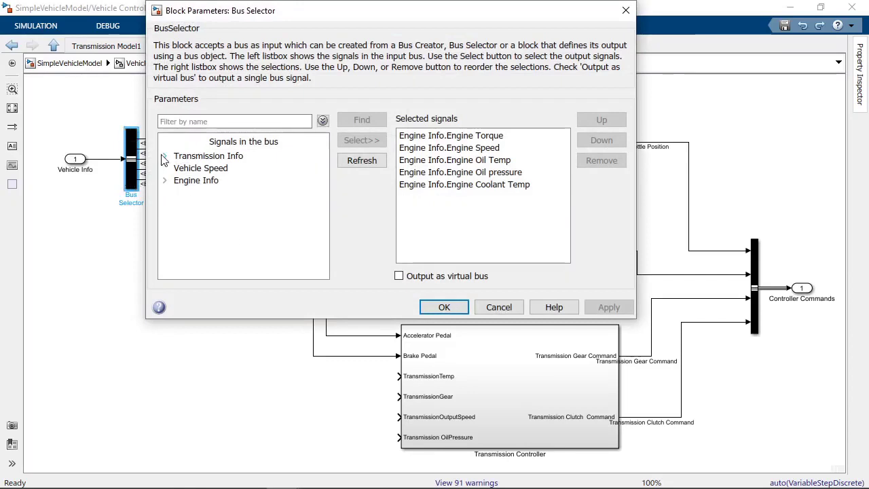
click(164, 157)
click(228, 169)
click(238, 180)
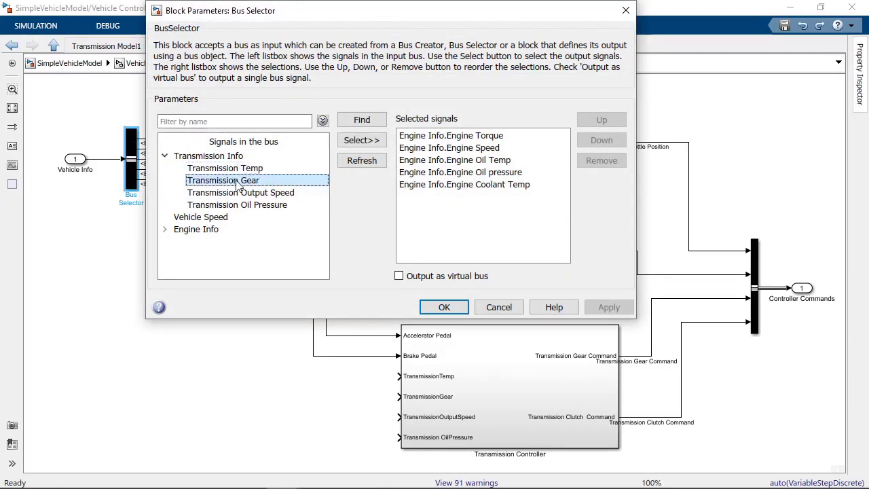
click(241, 192)
click(245, 205)
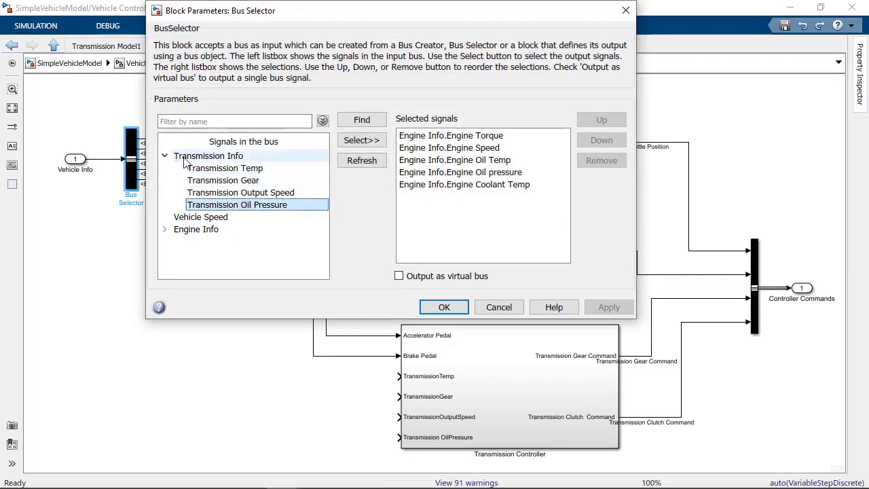
click(197, 157)
click(361, 140)
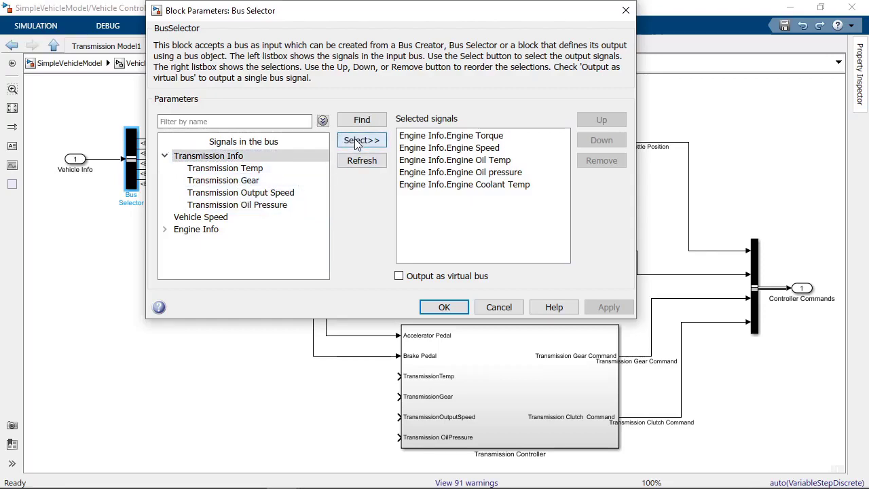
click(444, 307)
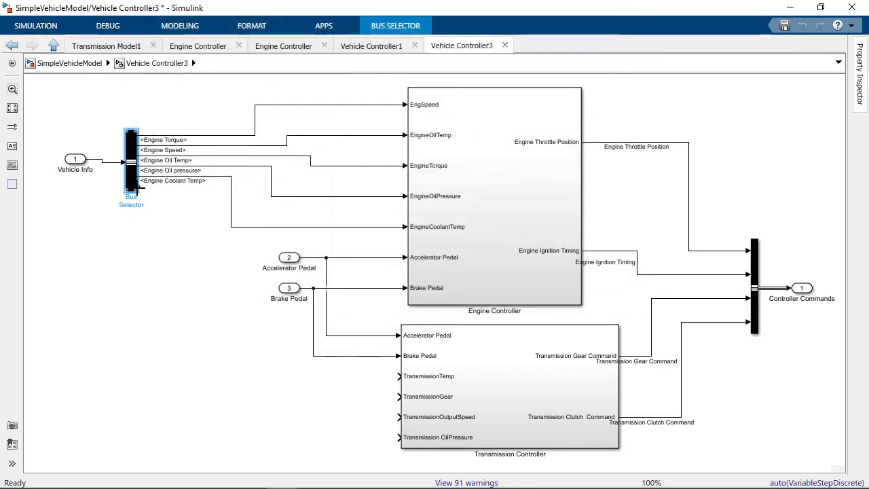
Insert a second Bus Selector on the Transmission Info line outputting its four transmission signals.
drag(139, 186, 249, 406)
double_click(208, 409)
key(Return)
double_click(247, 405)
click(711, 301)
drag(311, 333, 311, 295)
click(473, 283)
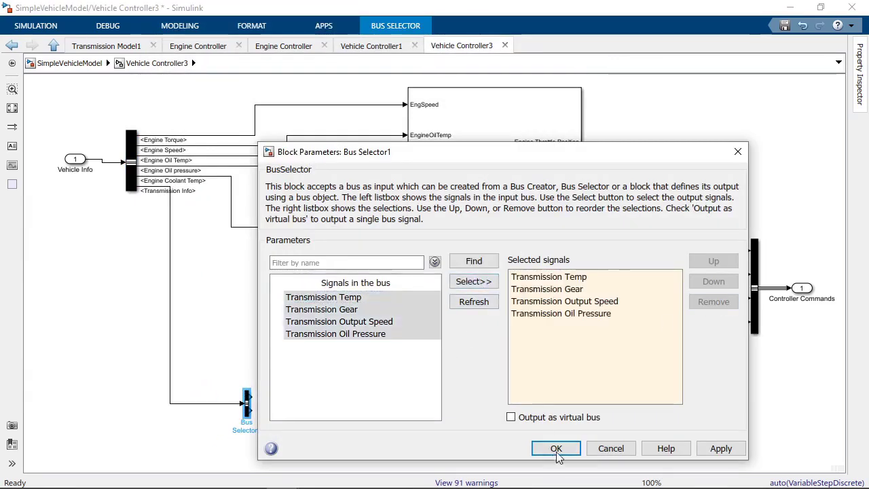
click(556, 448)
Wire the four transmission signals into Transmission Controller and enlarge the second selector.
ctrl+click(485, 405)
drag(247, 389, 248, 368)
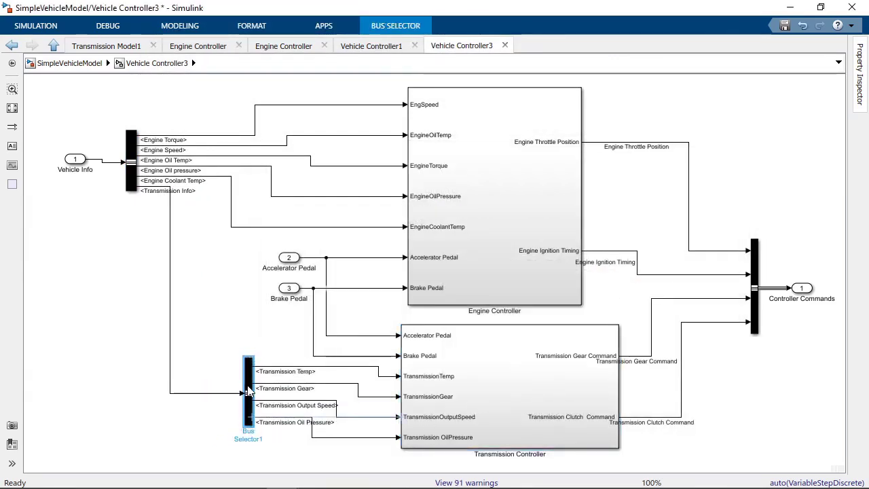
click(233, 332)
Branch Transmission Info into a new Bus Selector whose only output is Transmission Temp.
scroll(200, 305, up, 4)
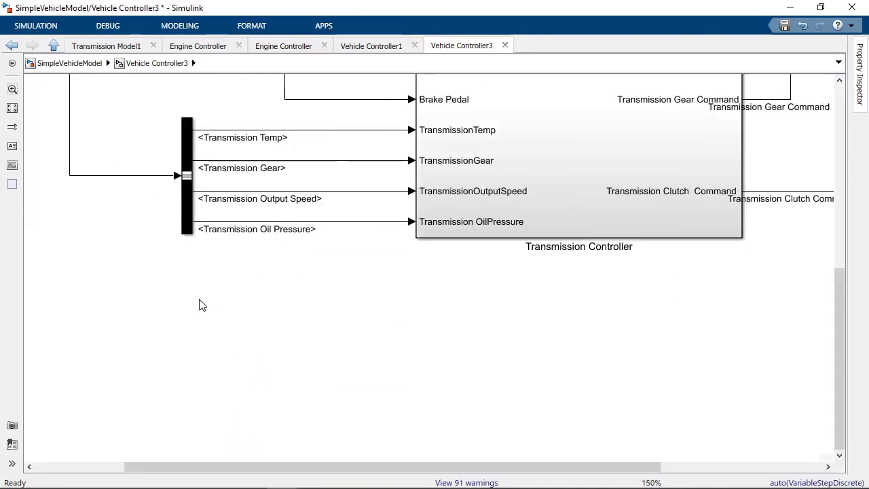
drag(112, 175, 184, 319)
text(Bus S)
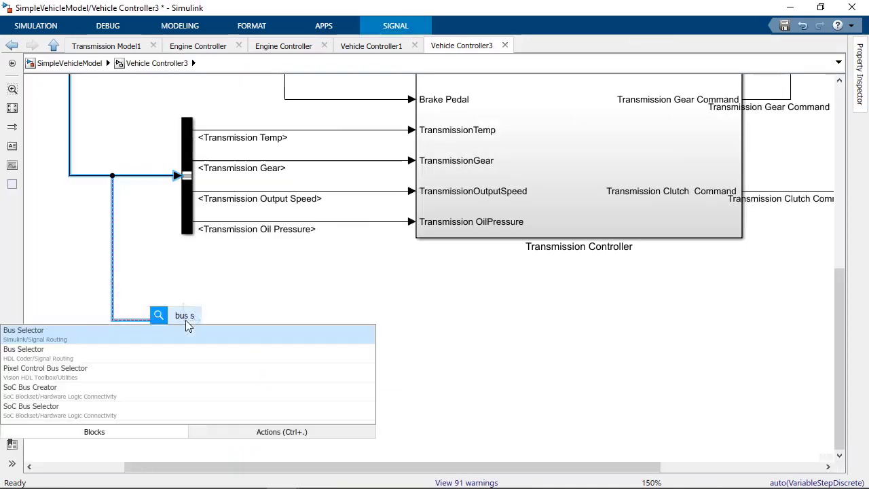
key(Return)
double_click(189, 326)
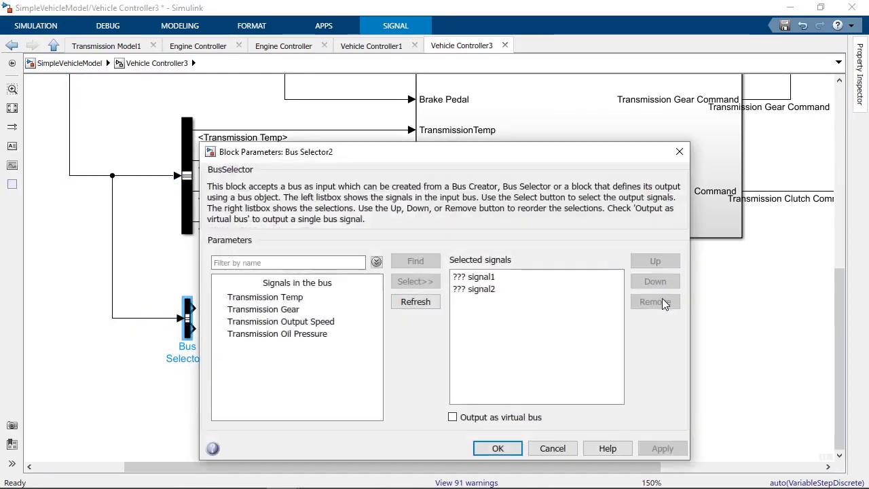
click(516, 288)
key(shift+Up)
click(662, 303)
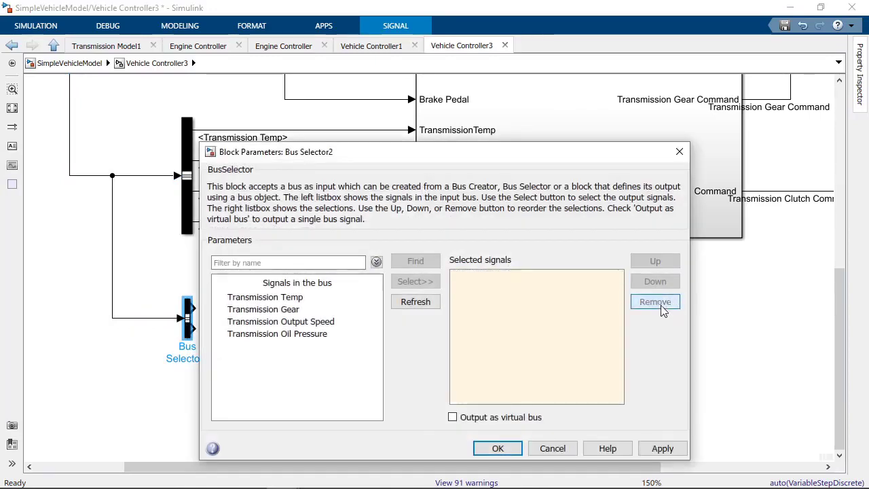
click(298, 297)
click(426, 281)
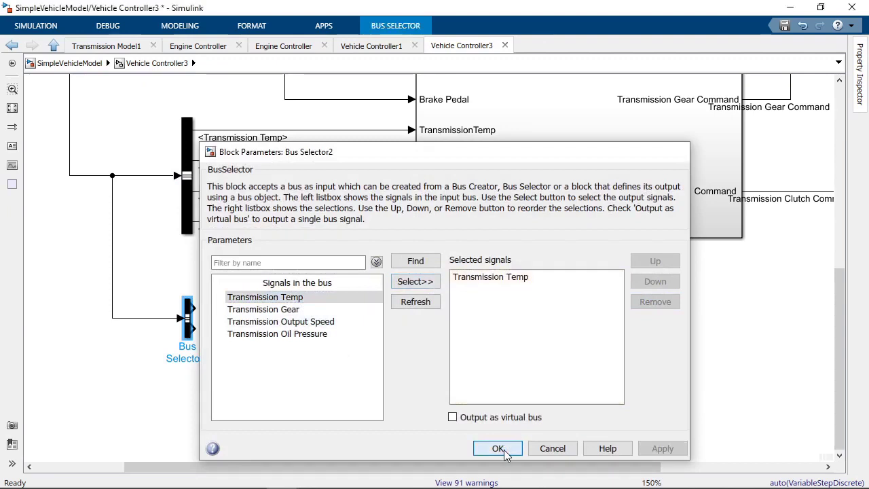
click(498, 448)
Add a Scope beside the selector and wire Transmission Temp into it.
double_click(226, 311)
text(scope)
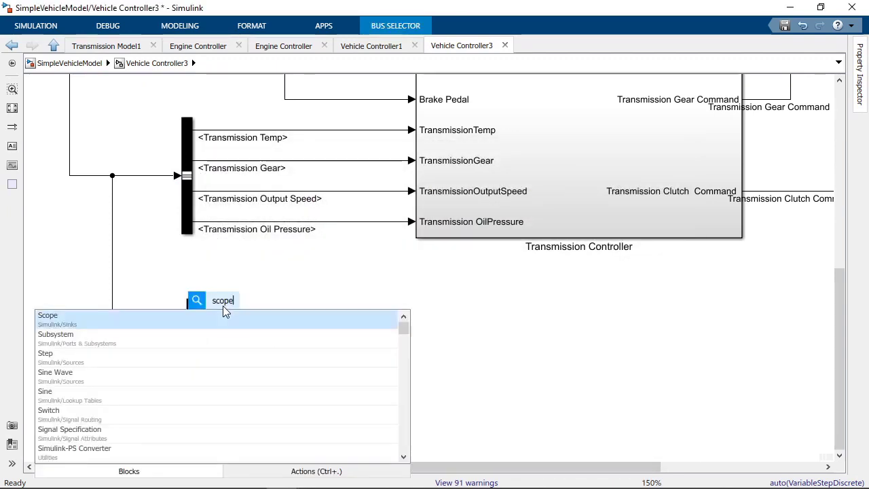
key(Return)
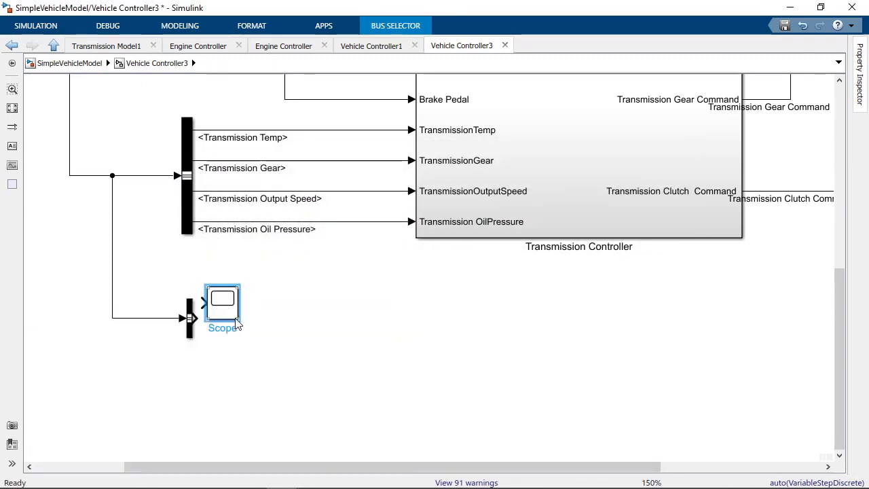
drag(236, 324, 323, 340)
click(339, 392)
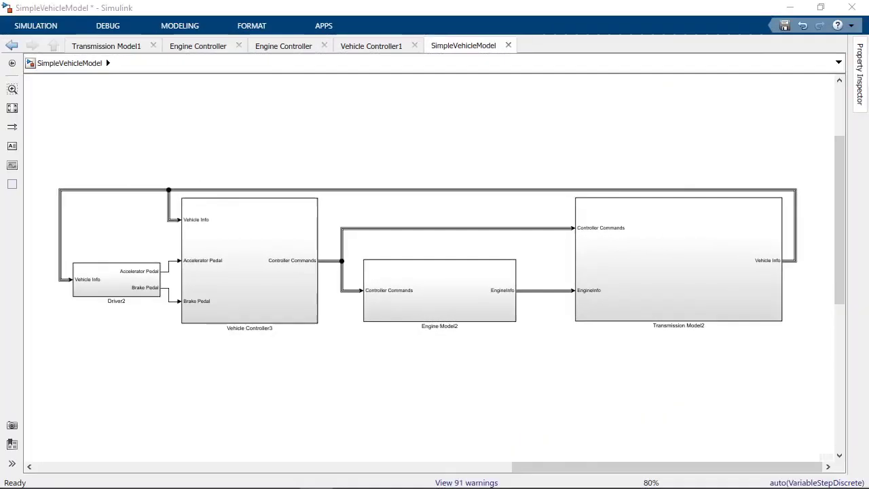
Open the Engine Model2 subsystem.
click(483, 317)
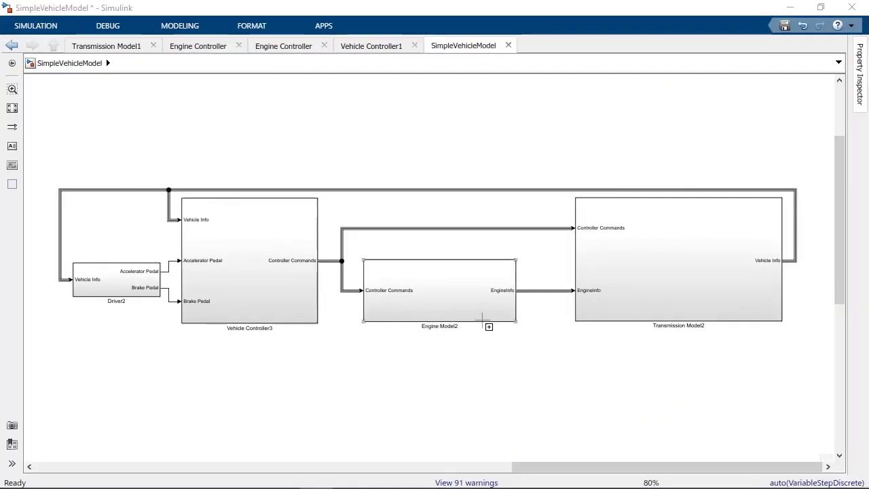
click(535, 291)
double_click(500, 299)
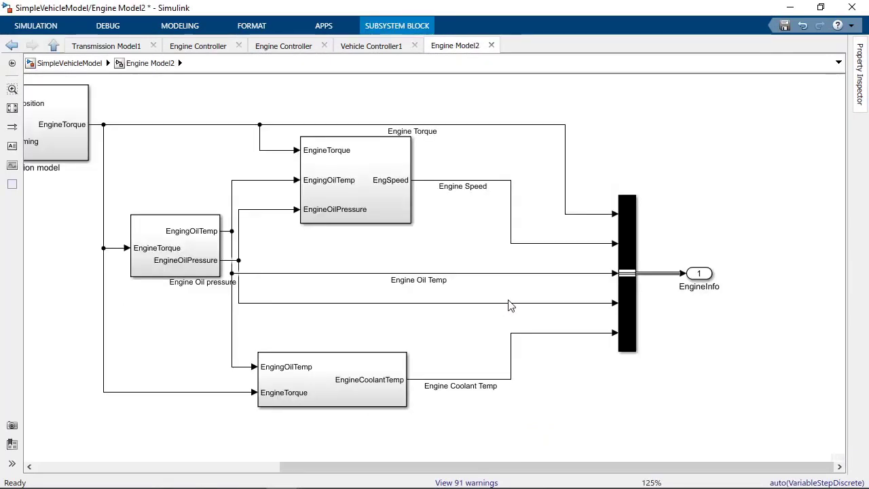
Convert the Bus Creator into bus element output ports with the Bus Ports action.
click(637, 274)
click(637, 273)
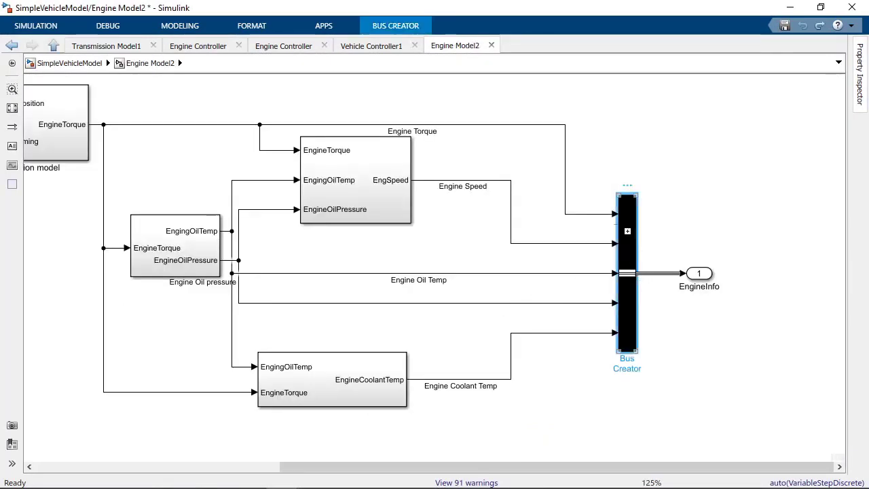
mouse_move(627, 195)
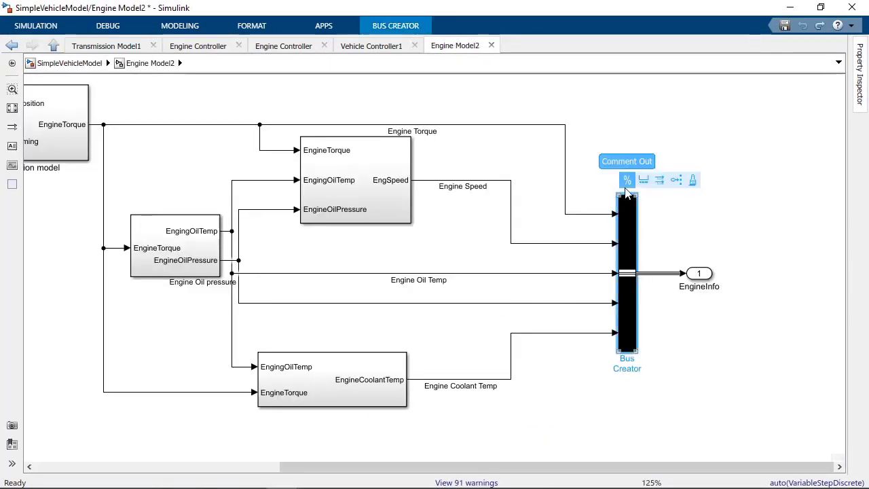
click(677, 180)
click(676, 186)
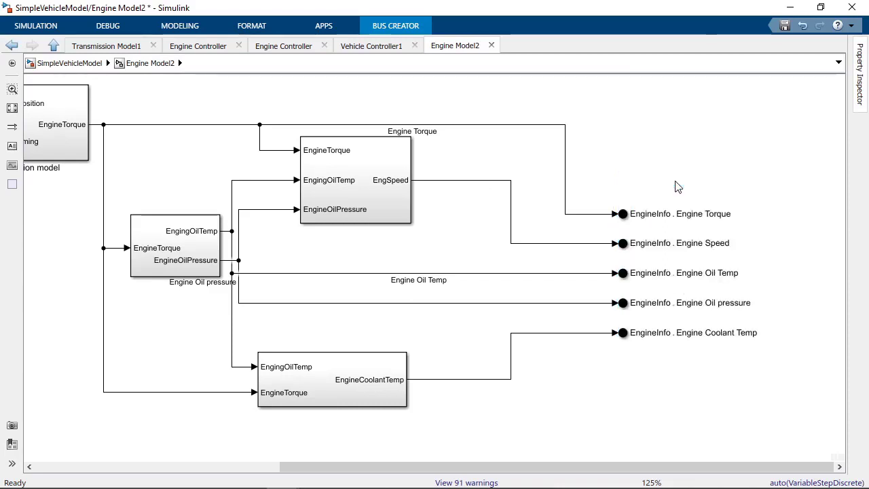
Move the Engine Torque, Speed, Oil Temp, Oil pressure and Coolant Temp ports beside their sources.
drag(626, 220, 474, 129)
drag(626, 242, 474, 185)
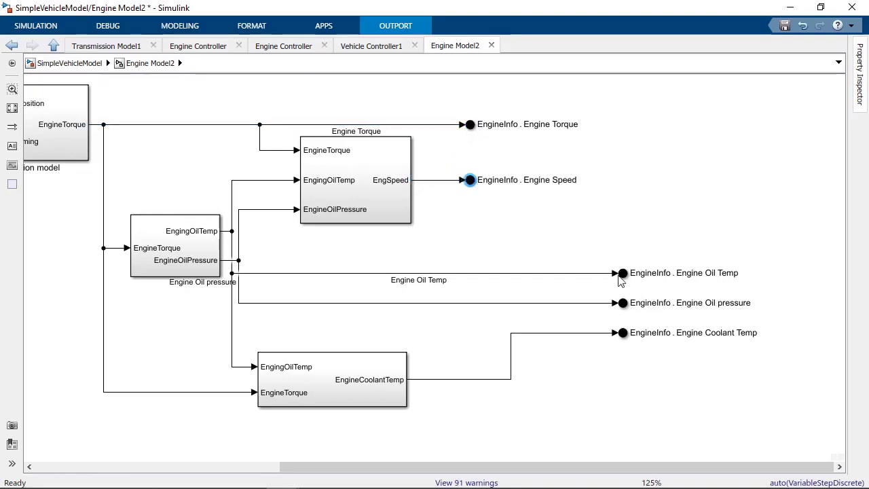
drag(623, 276, 278, 278)
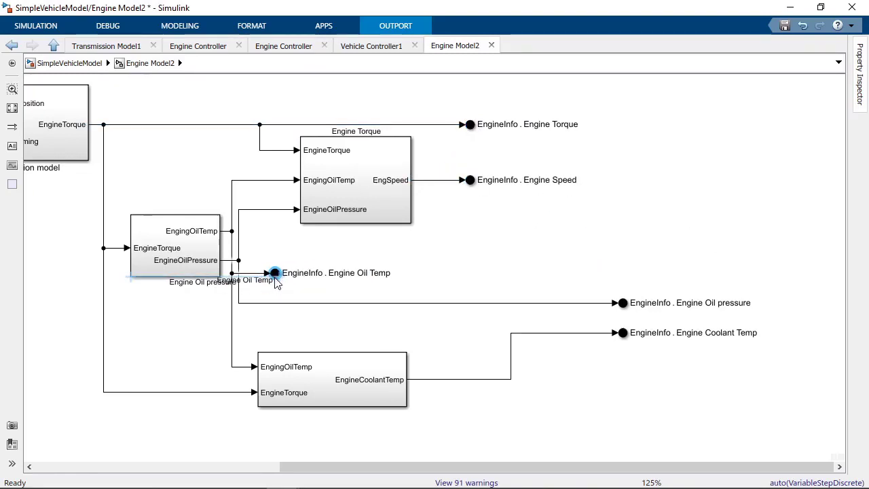
drag(625, 309, 274, 231)
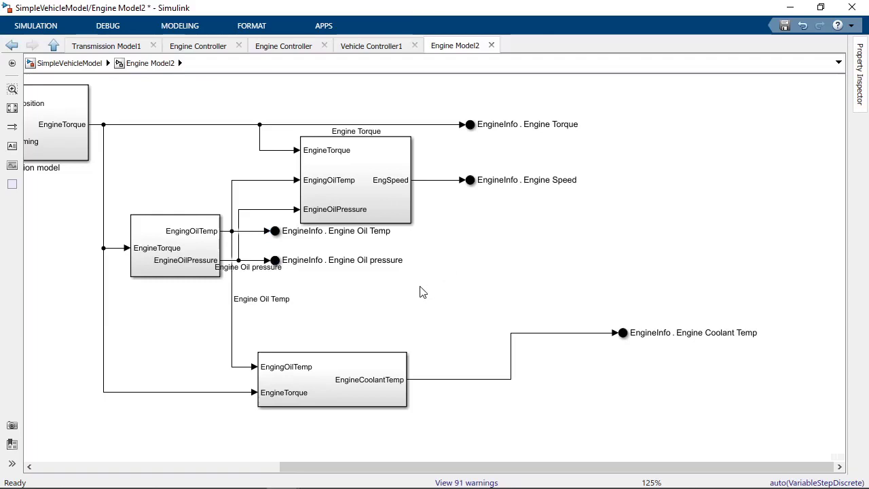
drag(623, 335, 470, 379)
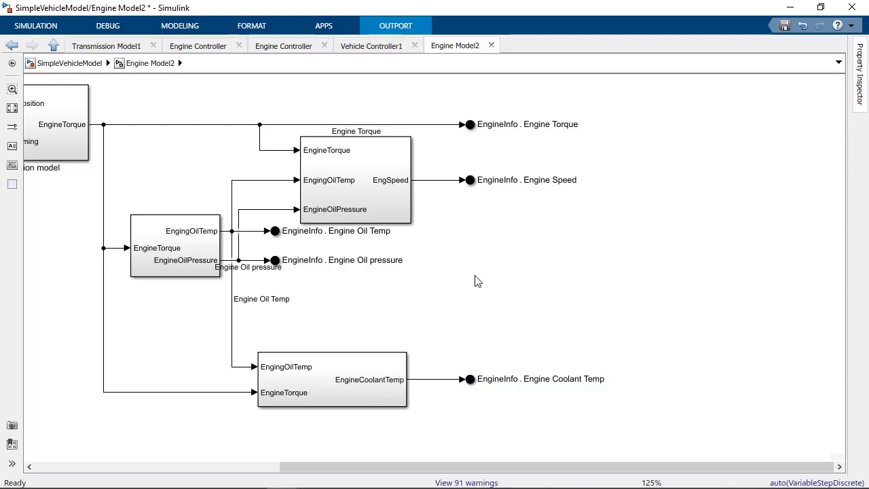
click(478, 281)
scroll(478, 281, down, 2)
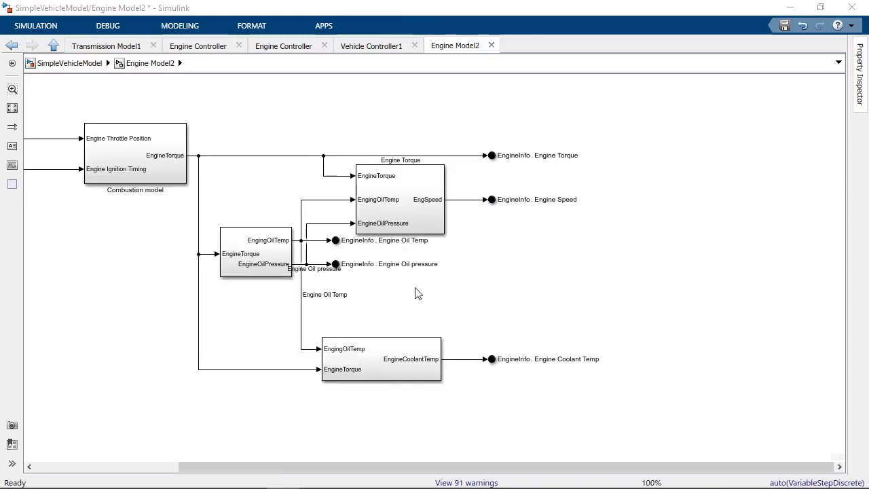
click(54, 45)
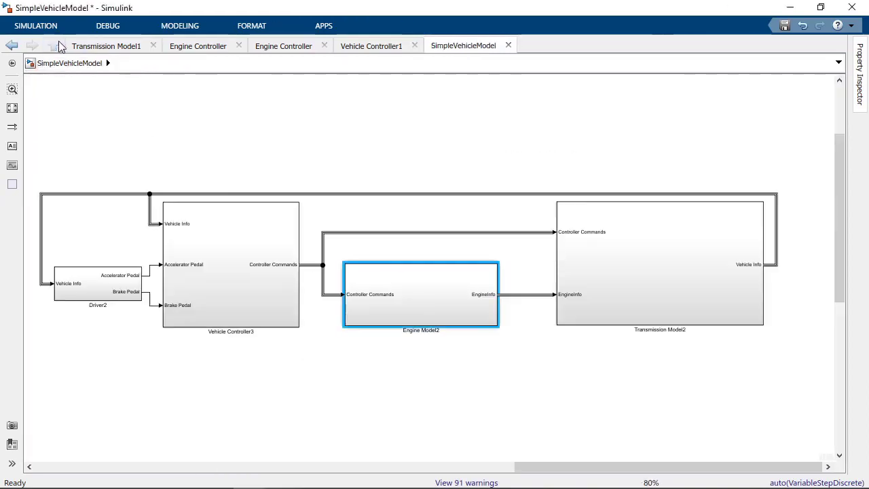
double_click(513, 299)
drag(445, 303, 630, 317)
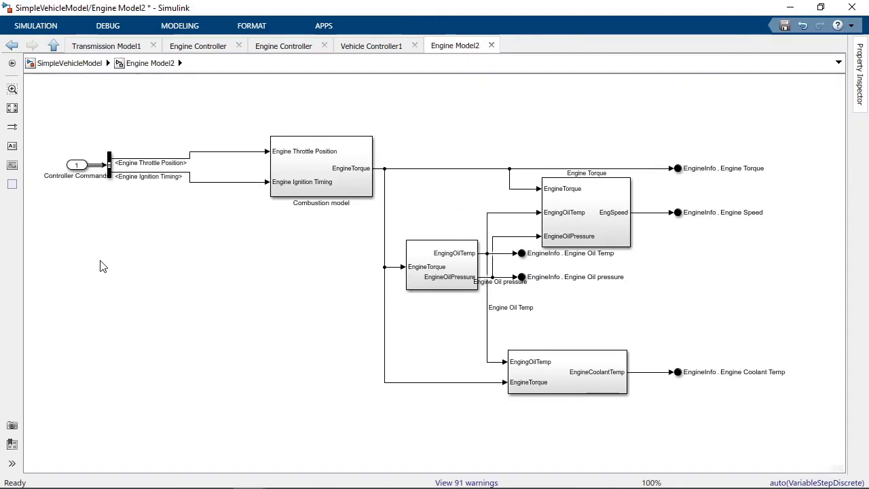
key(Escape)
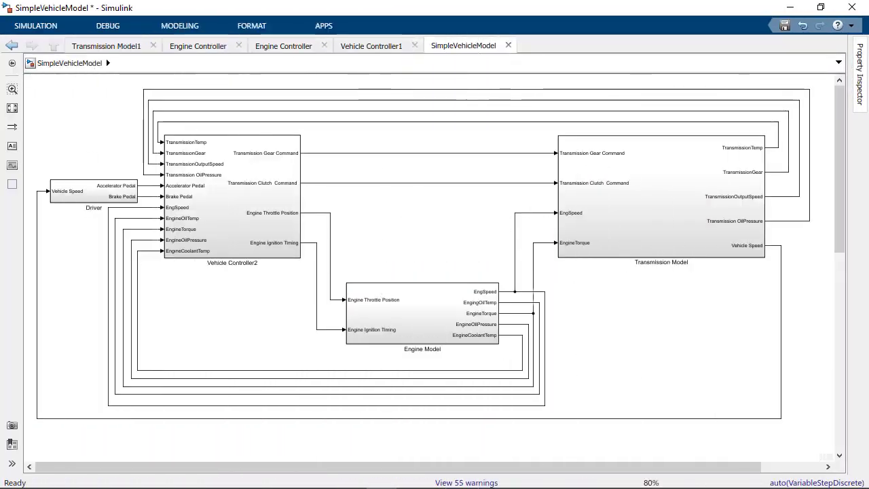